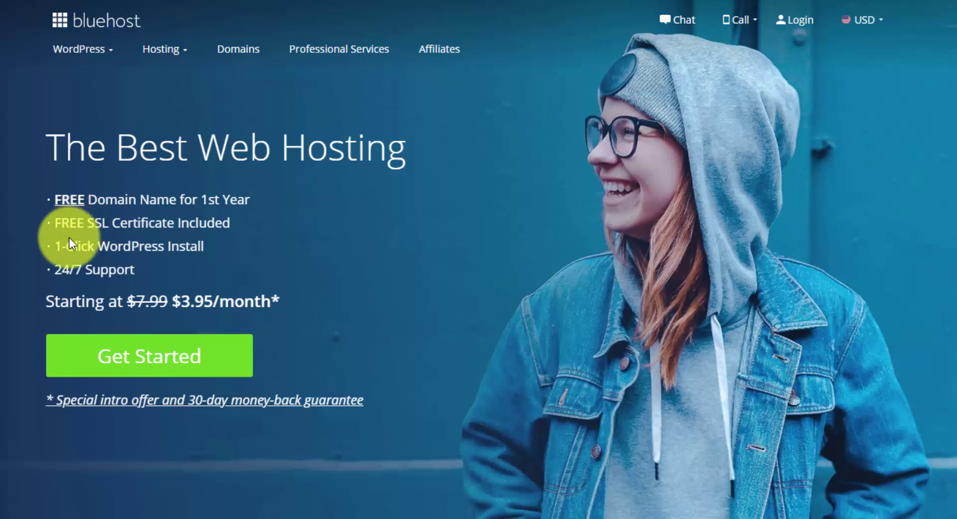
- Start a sign-up for the Basic hosting plan with the new domain musicphilosopher.com
{"action": "left_click", "coordinate": [131, 368]}
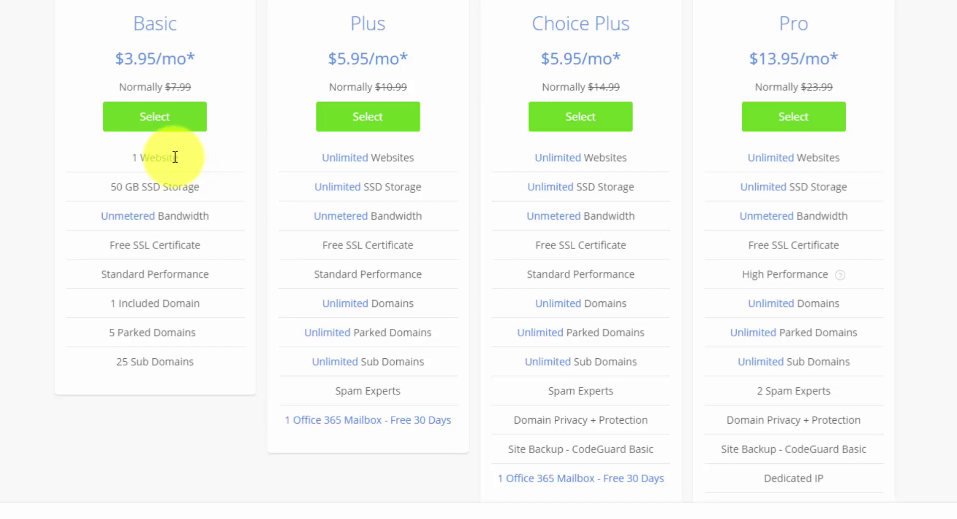
{"action": "left_click", "coordinate": [155, 118]}
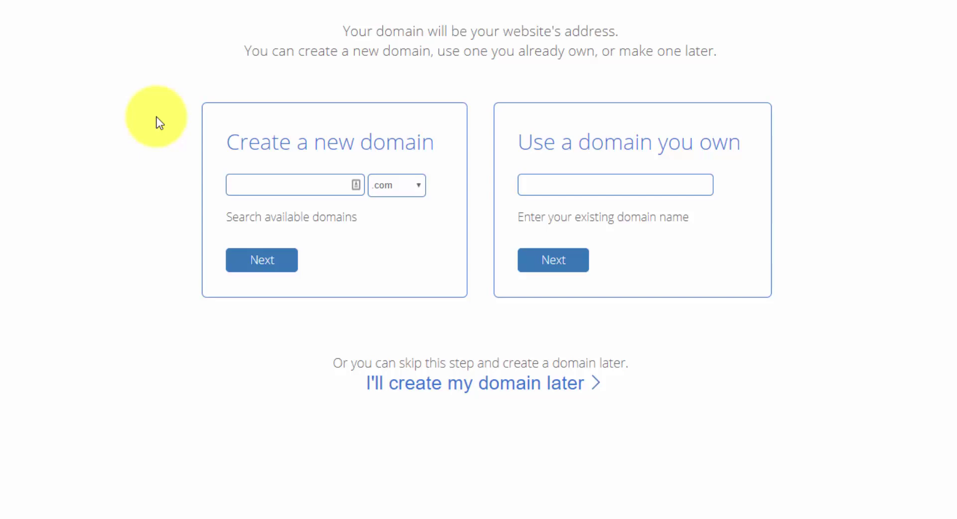
{"action": "left_click", "coordinate": [255, 185]}
{"action": "type", "text": "musicphilosopher"}
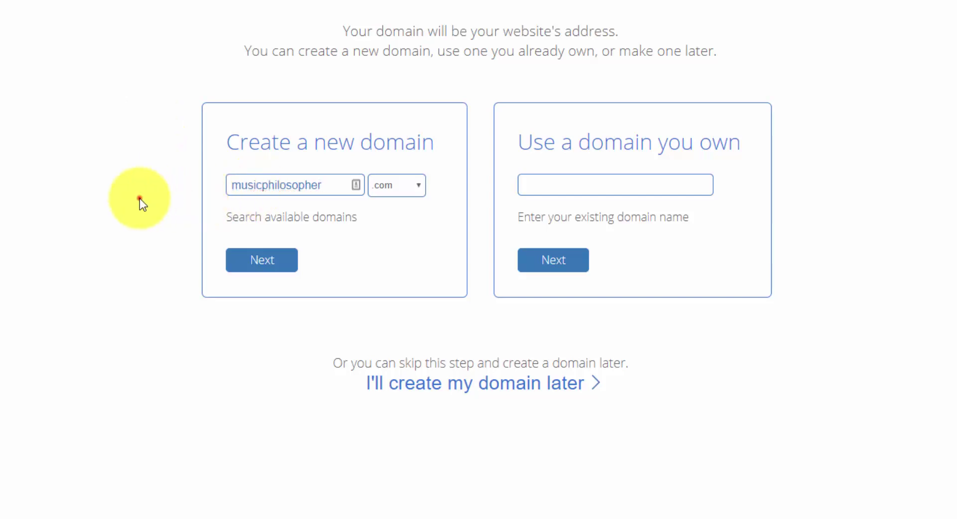
{"action": "left_click", "coordinate": [140, 199]}
{"action": "left_click", "coordinate": [281, 267]}
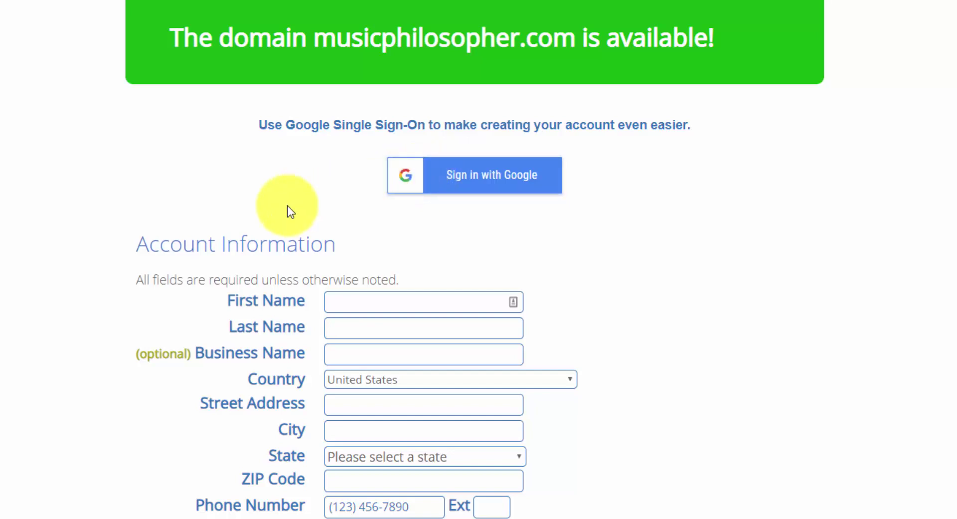
- Choose the Basic 36 Month Price at $3.95/mo. as the account plan in the package information
{"action": "scroll", "coordinate": [287, 205], "scroll_direction": "down", "scroll_amount": 2}
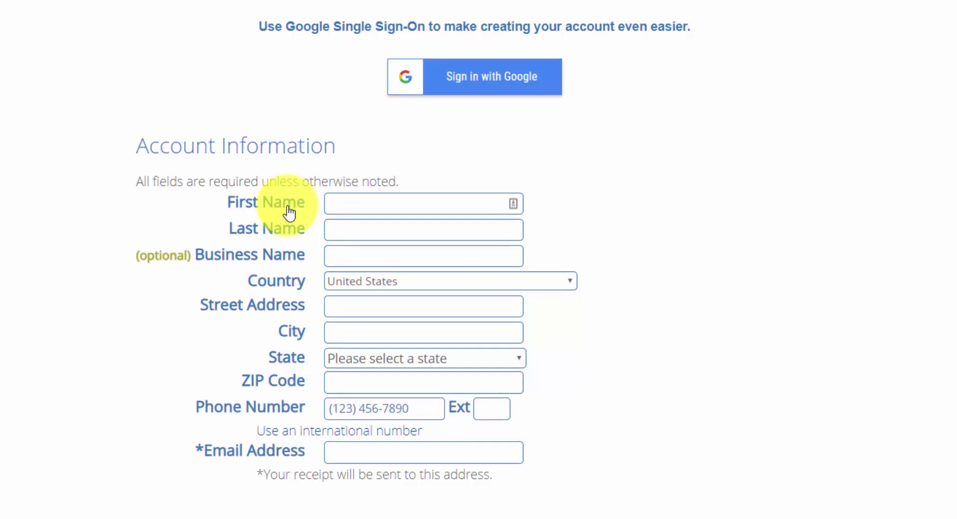
{"action": "scroll", "coordinate": [287, 204], "scroll_direction": "down", "scroll_amount": 4}
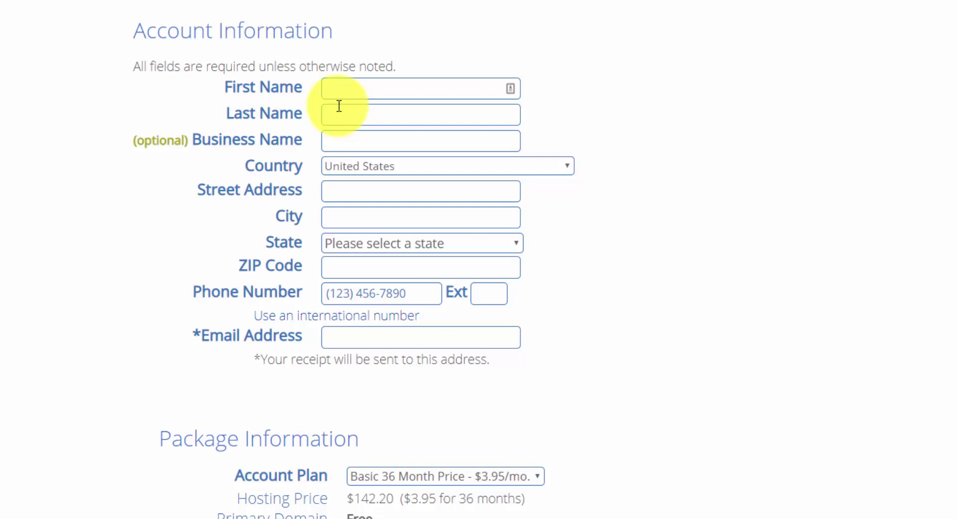
{"action": "scroll", "coordinate": [339, 106], "scroll_direction": "down", "scroll_amount": 5}
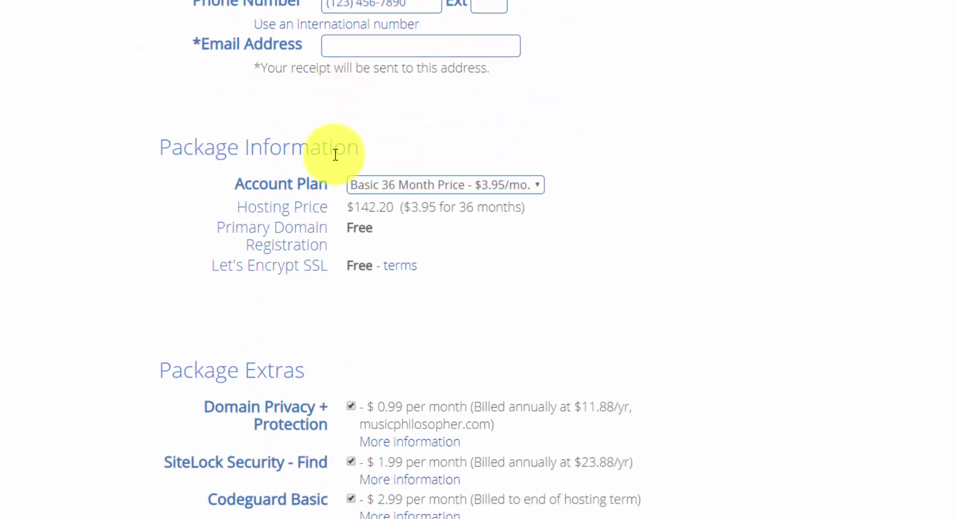
{"action": "scroll", "coordinate": [328, 194], "scroll_direction": "down", "scroll_amount": 2}
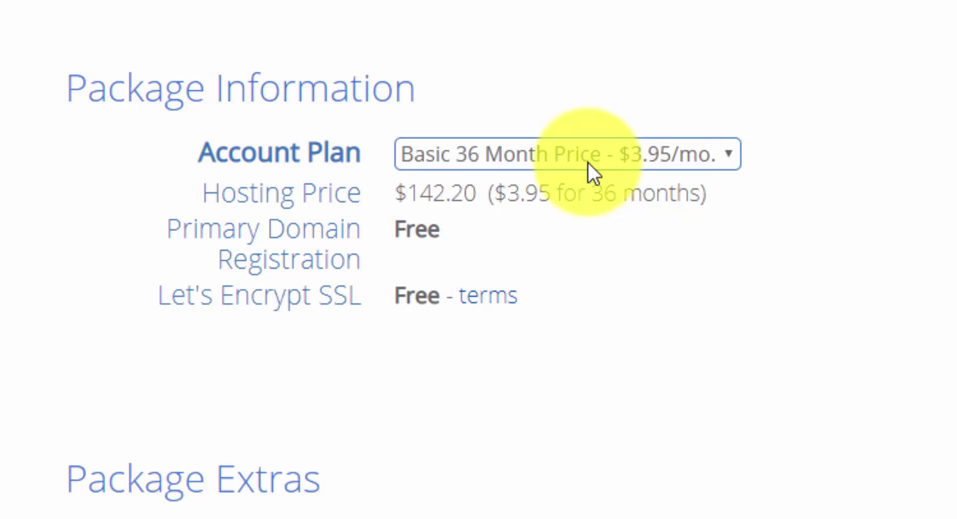
{"action": "left_click", "coordinate": [589, 162]}
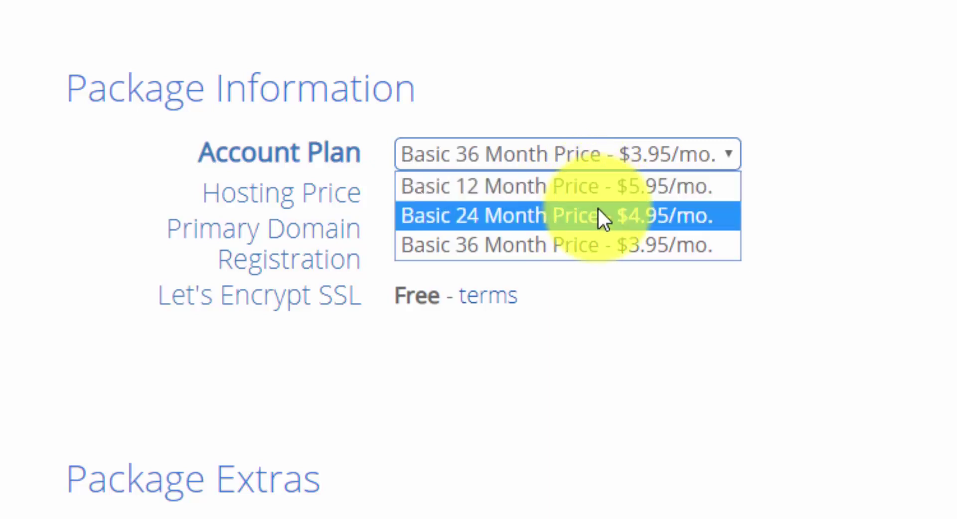
{"action": "left_click", "coordinate": [600, 238]}
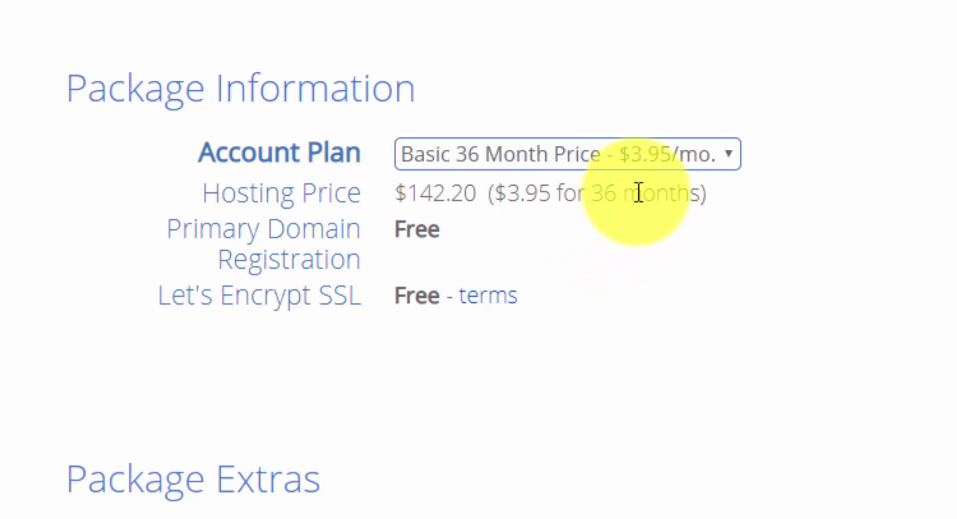
- Remove Domain Privacy + Protection, SiteLock Security and Codeguard Basic from the package extras
{"action": "scroll", "coordinate": [621, 207], "scroll_direction": "down", "scroll_amount": 2}
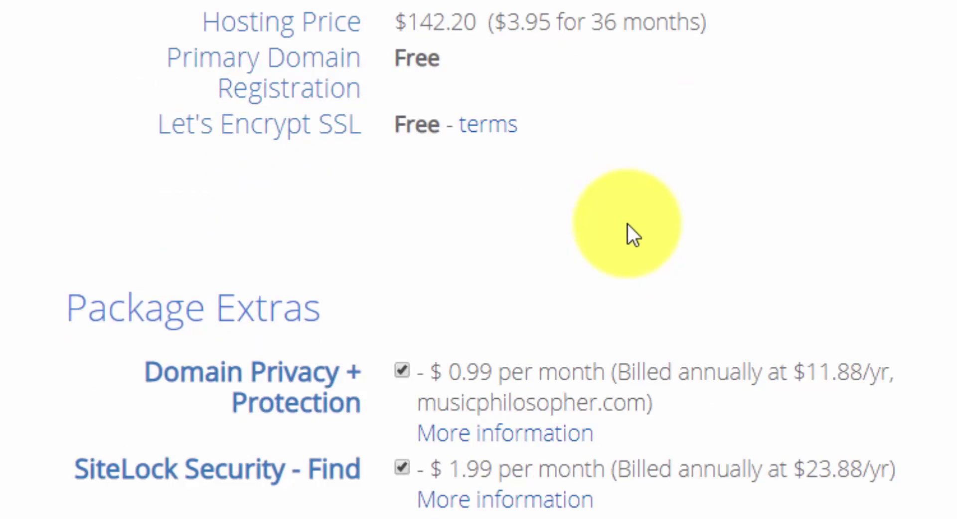
{"action": "scroll", "coordinate": [628, 225], "scroll_direction": "down", "scroll_amount": 3}
{"action": "left_click", "coordinate": [384, 177]}
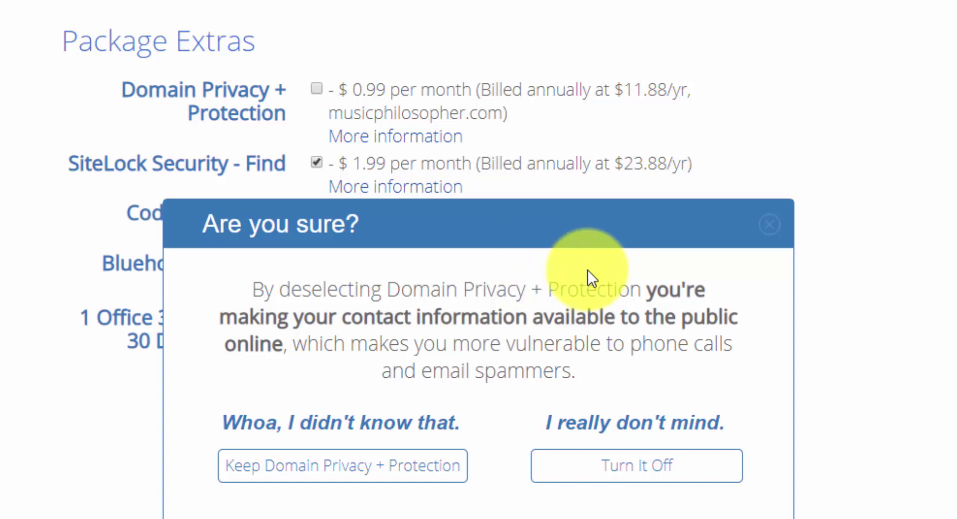
{"action": "left_click", "coordinate": [683, 463]}
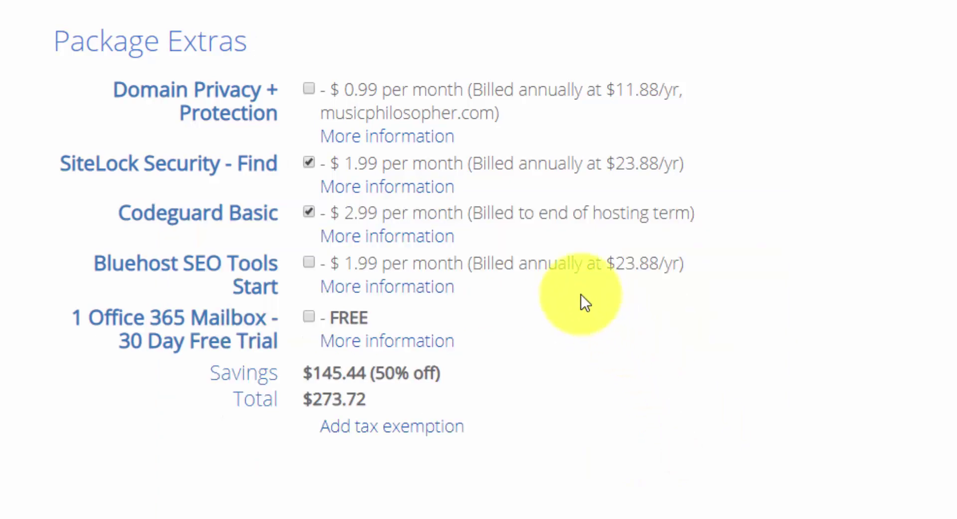
{"action": "left_click", "coordinate": [309, 163]}
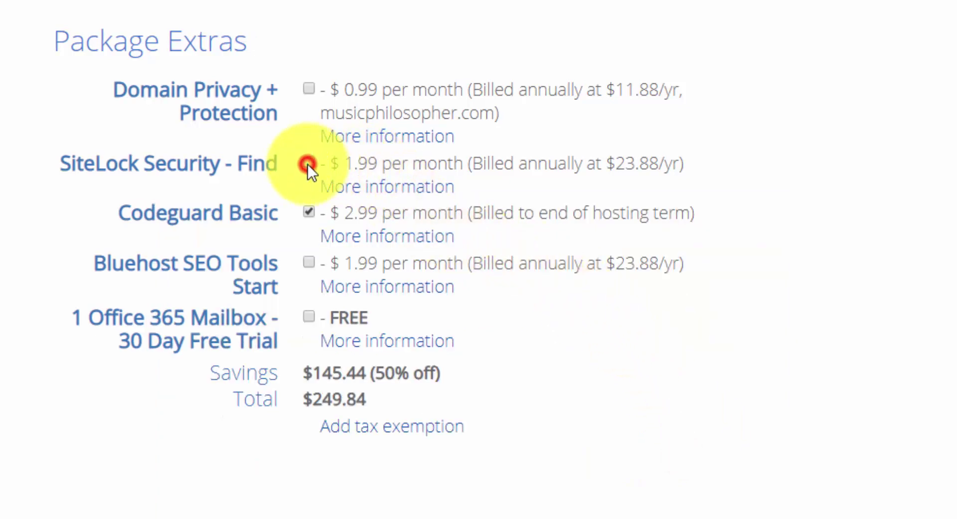
{"action": "left_click", "coordinate": [310, 211]}
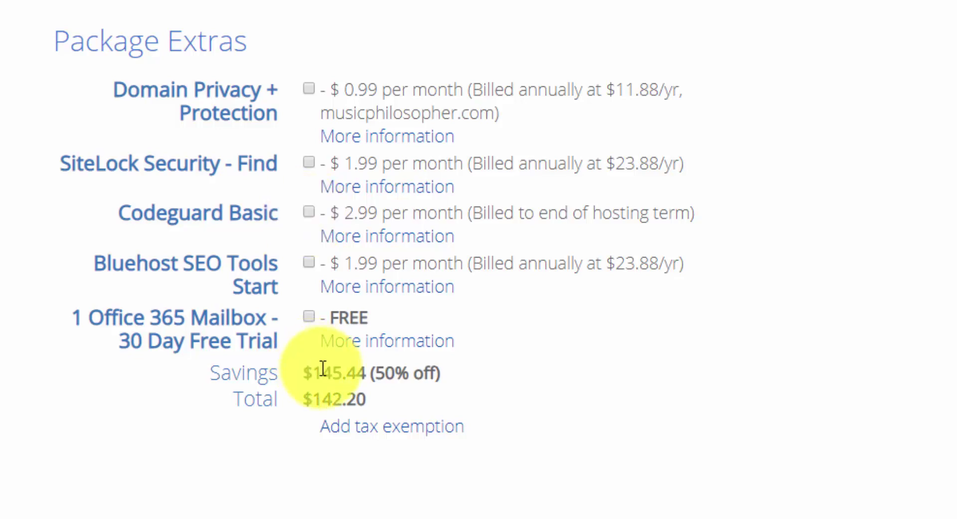
- Look at the additional payment options in the payment information and collapse them again
{"action": "scroll", "coordinate": [321, 369], "scroll_direction": "down", "scroll_amount": 5}
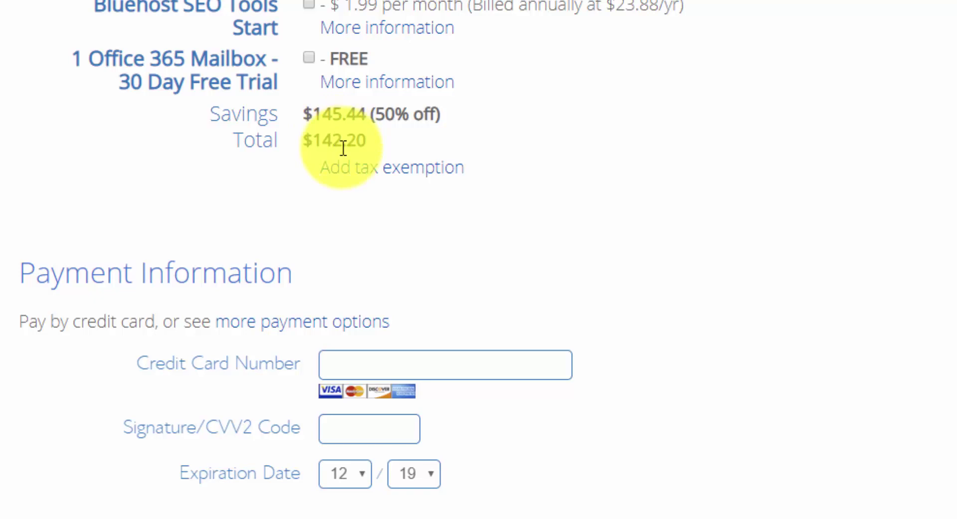
{"action": "scroll", "coordinate": [344, 152], "scroll_direction": "down", "scroll_amount": 3}
{"action": "scroll", "coordinate": [340, 148], "scroll_direction": "down", "scroll_amount": 2}
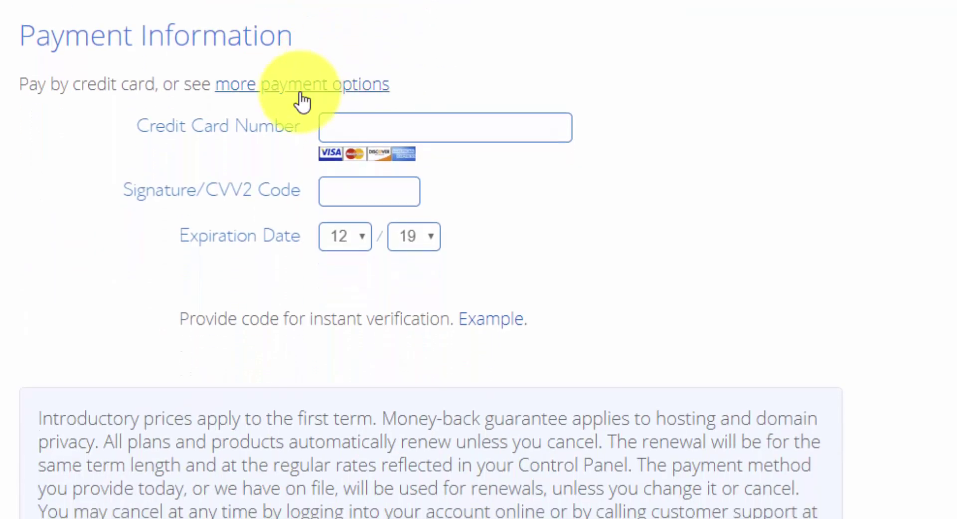
{"action": "left_click", "coordinate": [326, 87]}
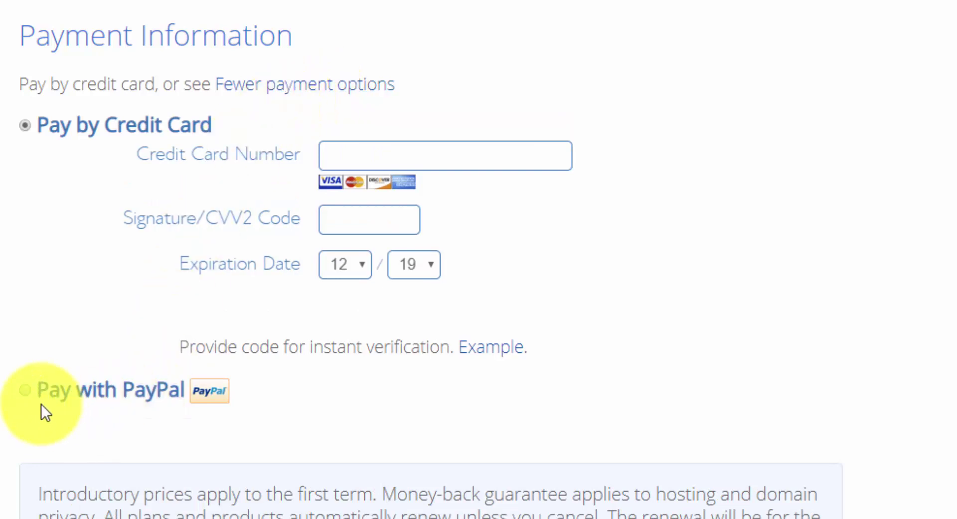
{"action": "left_click", "coordinate": [301, 92]}
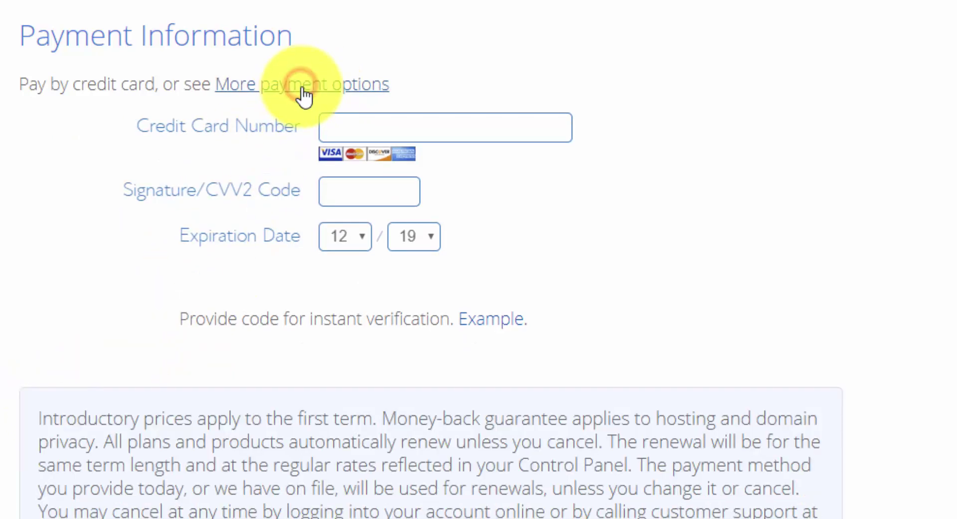
- Accept the Terms of Service, Cancellation Policy and Privacy Policy for the hosting purchase
{"action": "scroll", "coordinate": [346, 154], "scroll_direction": "down", "scroll_amount": 3}
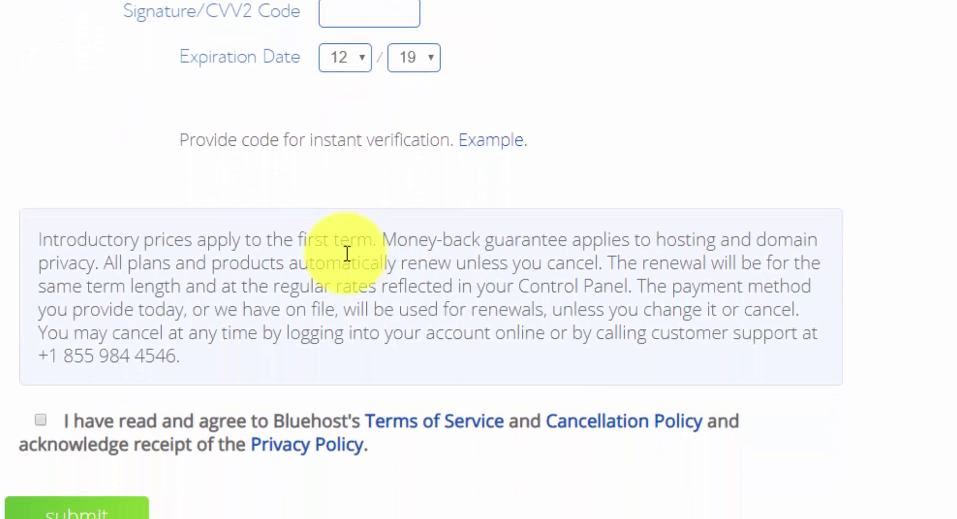
{"action": "scroll", "coordinate": [347, 253], "scroll_direction": "down", "scroll_amount": 1}
{"action": "left_click", "coordinate": [39, 399]}
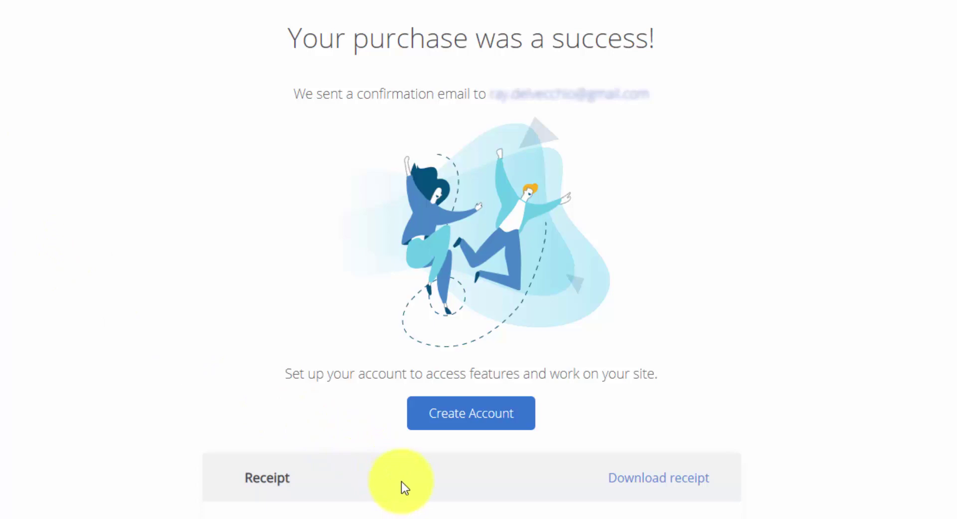
- Create the hosting account for musicphilosopher.com with a new, retyped account password and accept the Privacy Policy and Terms of Service
{"action": "left_click", "coordinate": [471, 416]}
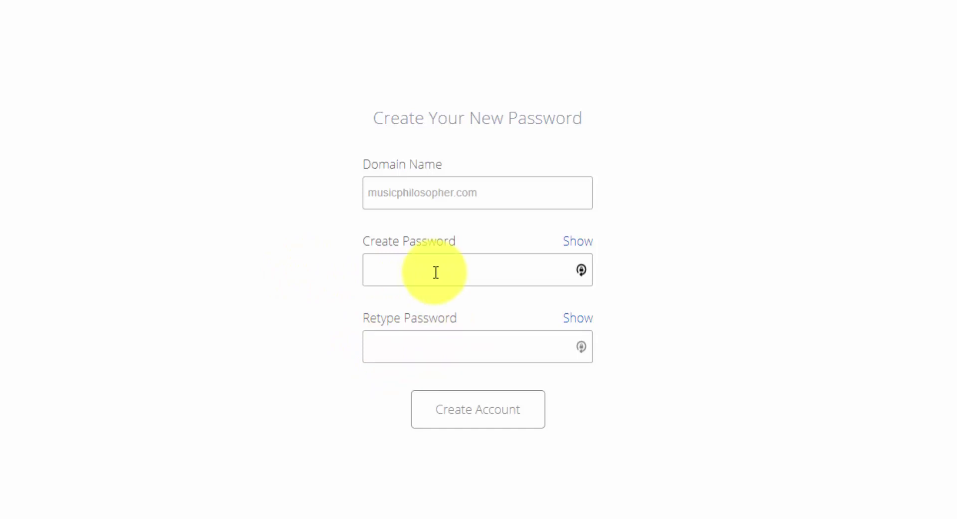
{"action": "left_click", "coordinate": [299, 394]}
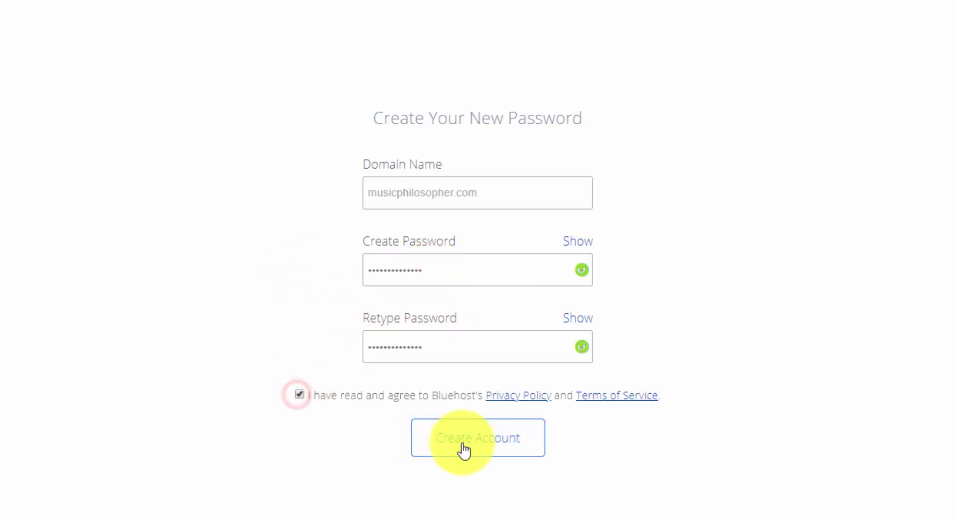
{"action": "left_click", "coordinate": [487, 441]}
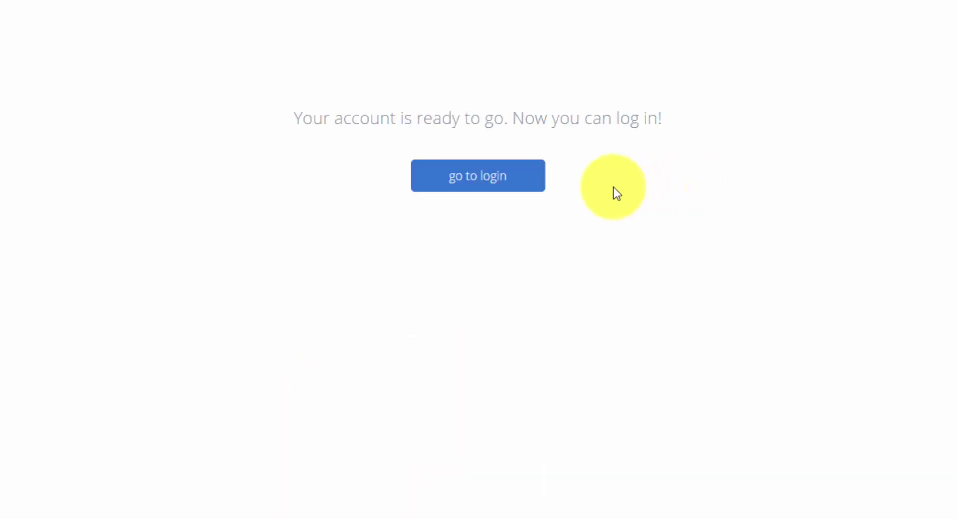
- Log in to the hosting account with the domain musicphilosopher.com and the account password
{"action": "left_click", "coordinate": [523, 181]}
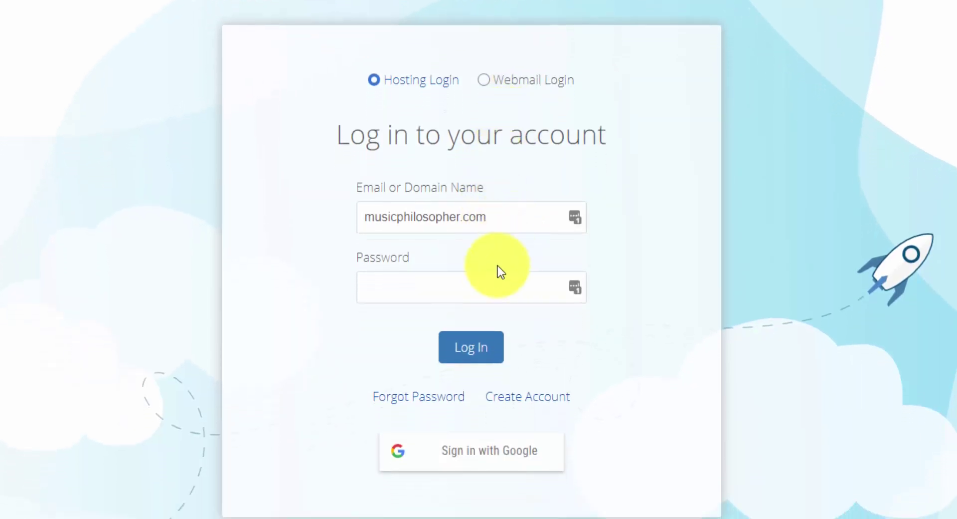
{"action": "left_click", "coordinate": [491, 282]}
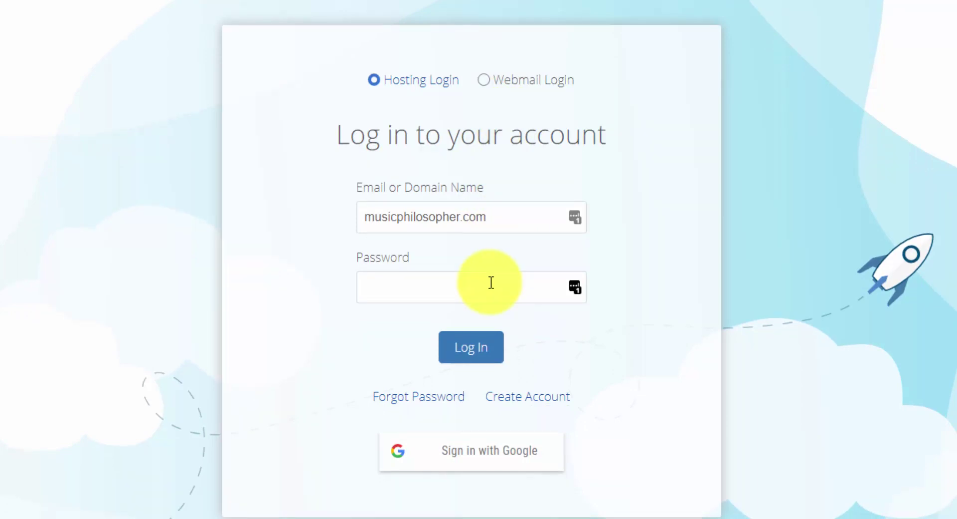
{"action": "left_click", "coordinate": [491, 284]}
{"action": "key", "text": "ctrl+v"}
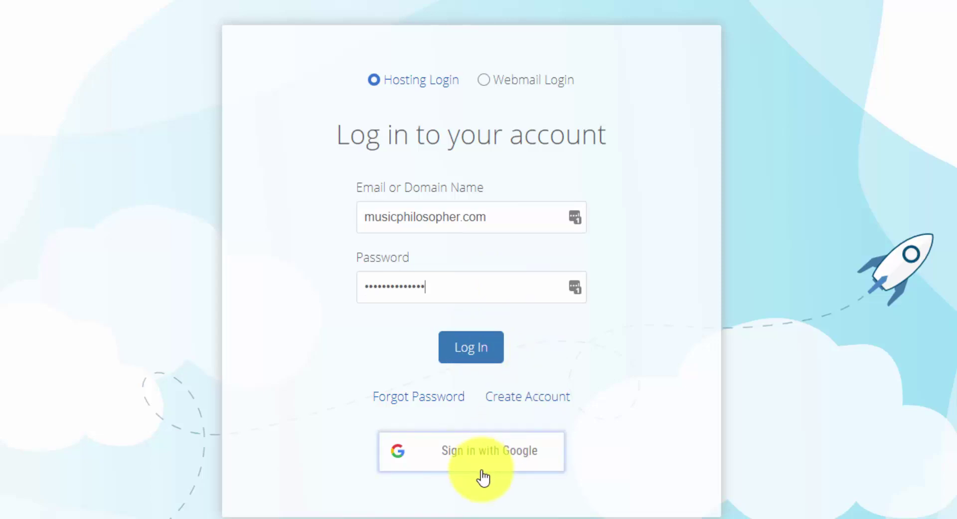
{"action": "left_click", "coordinate": [474, 348]}
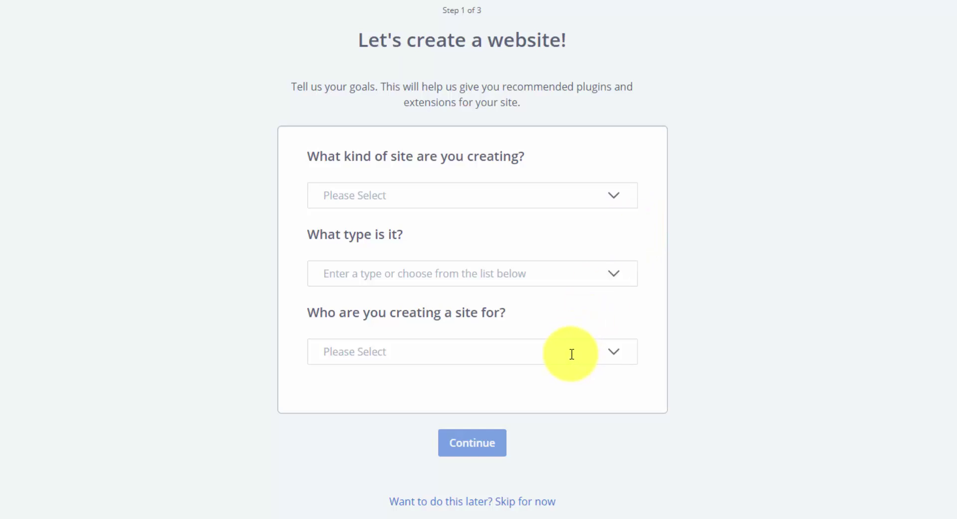
- Skip the website creation questionnaire and dismiss the Bluehost welcome message
{"action": "left_click", "coordinate": [515, 502]}
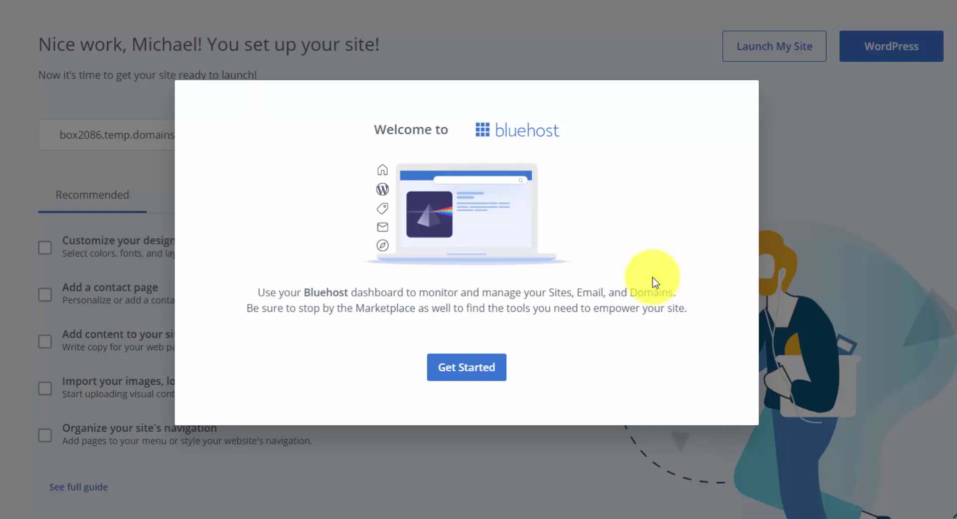
{"action": "key", "text": "Escape"}
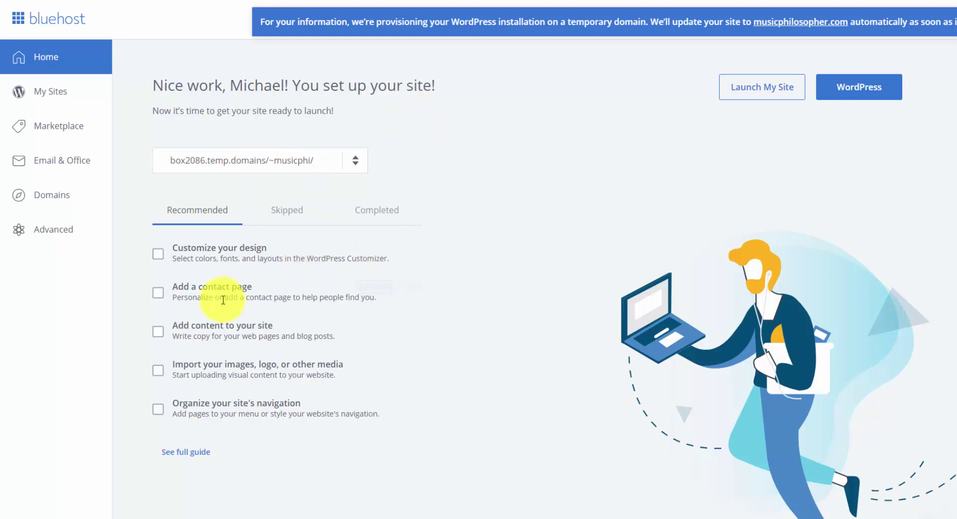
{"action": "mouse_move", "coordinate": [252, 333]}
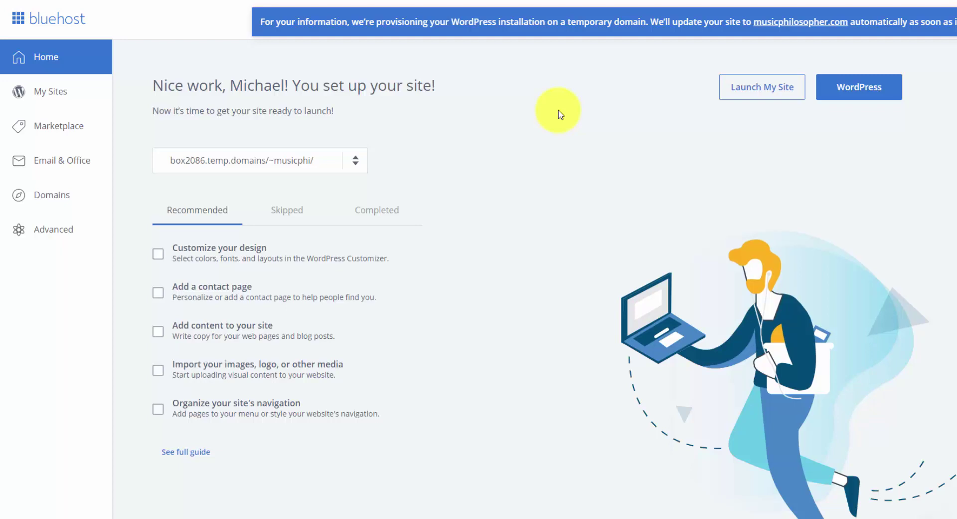
- Look through the account's sites, domains and WordPress dashboard, and return to the hosting home page
{"action": "left_click", "coordinate": [47, 99]}
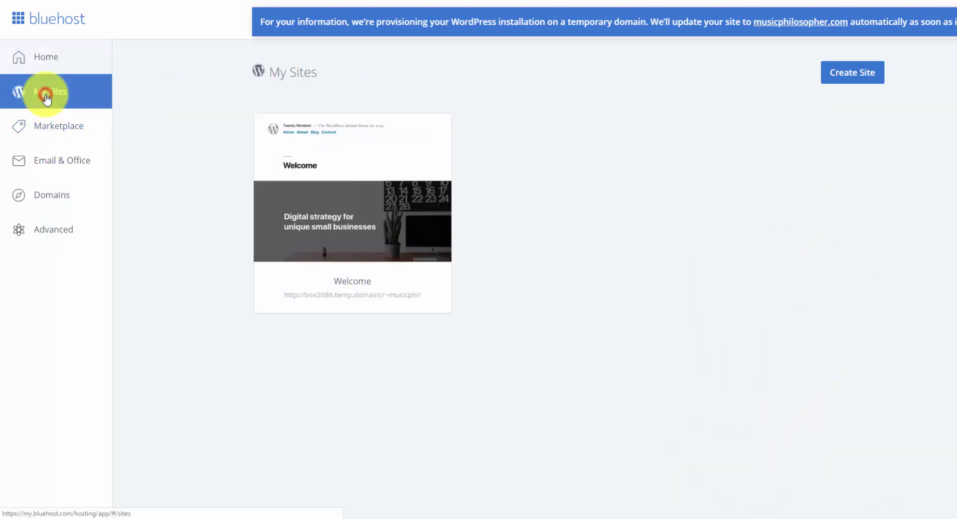
{"action": "left_click", "coordinate": [86, 199]}
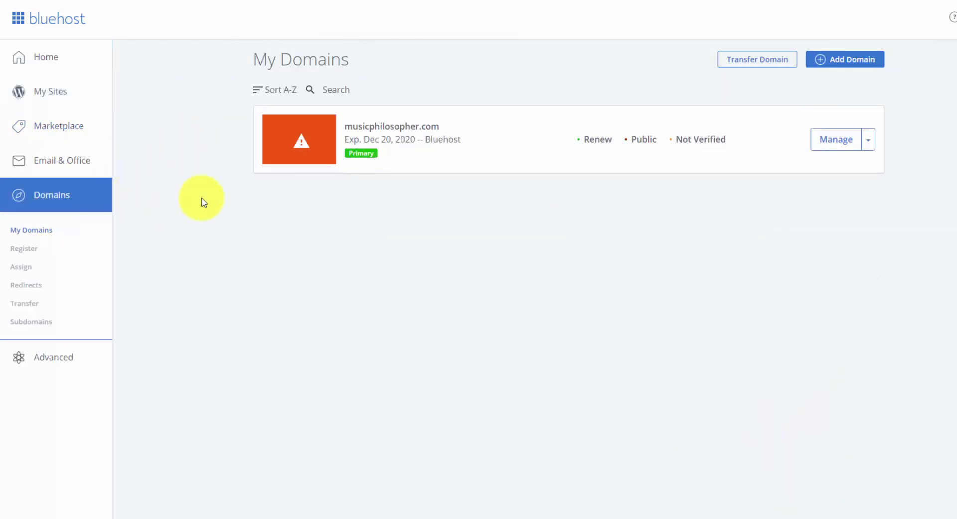
{"action": "left_click", "coordinate": [96, 62]}
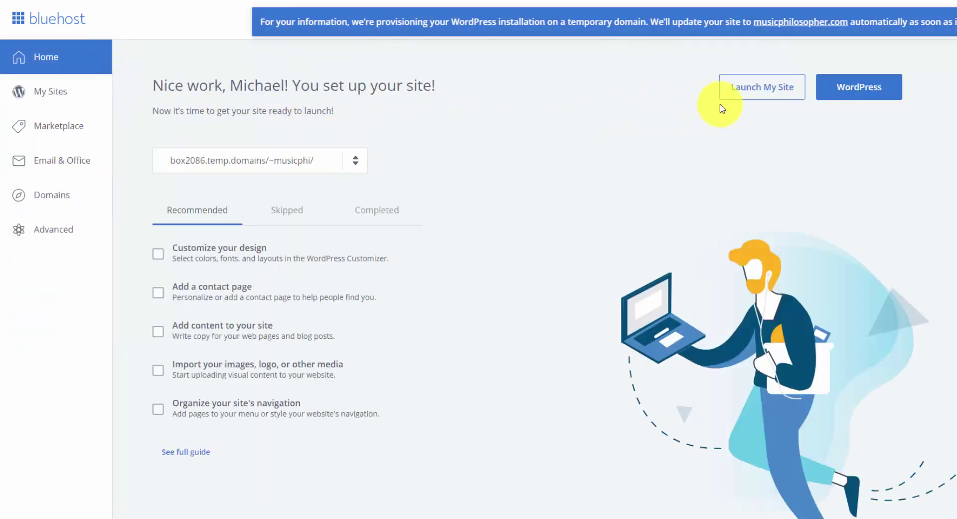
{"action": "left_click", "coordinate": [851, 93]}
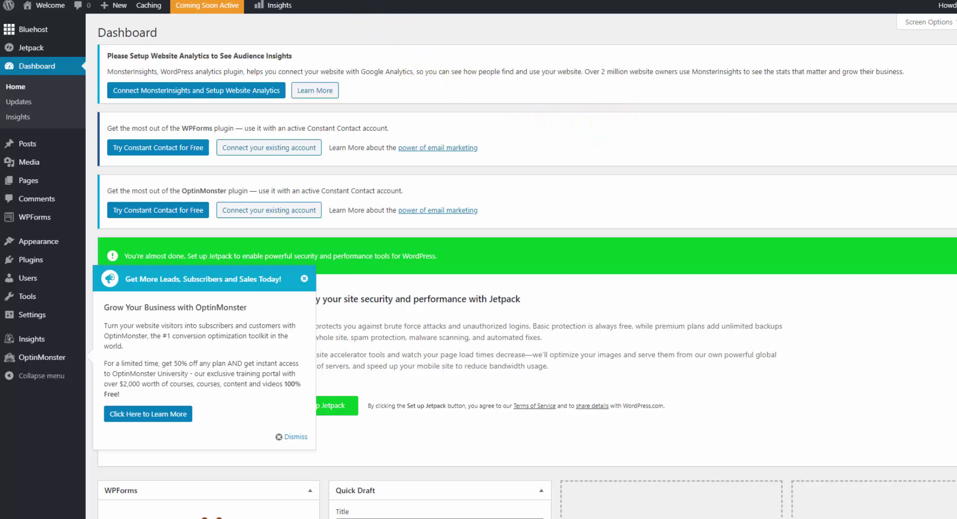
{"action": "left_click", "coordinate": [344, 0]}
- Launch the site despite the unfinished recommended tasks and open it for viewing
{"action": "left_click", "coordinate": [761, 90]}
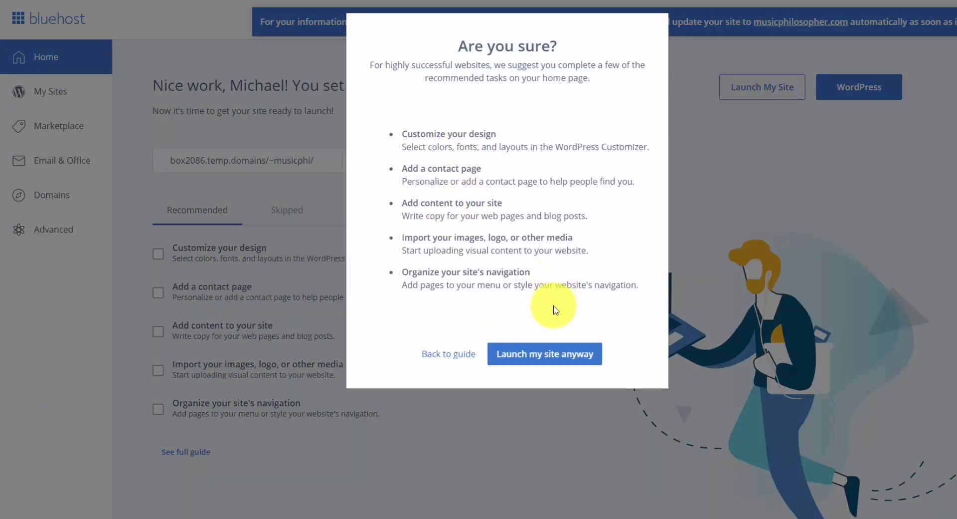
{"action": "left_click", "coordinate": [540, 364]}
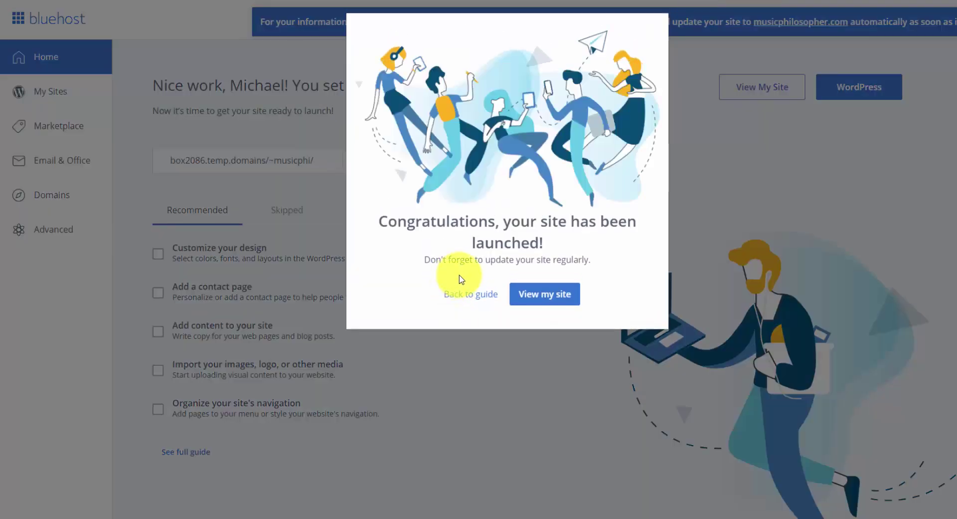
{"action": "left_click", "coordinate": [546, 290]}
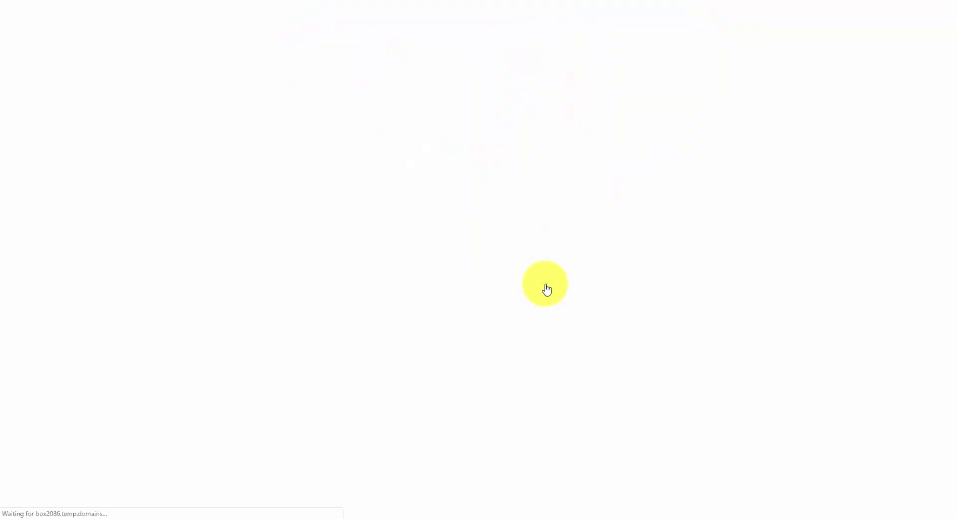